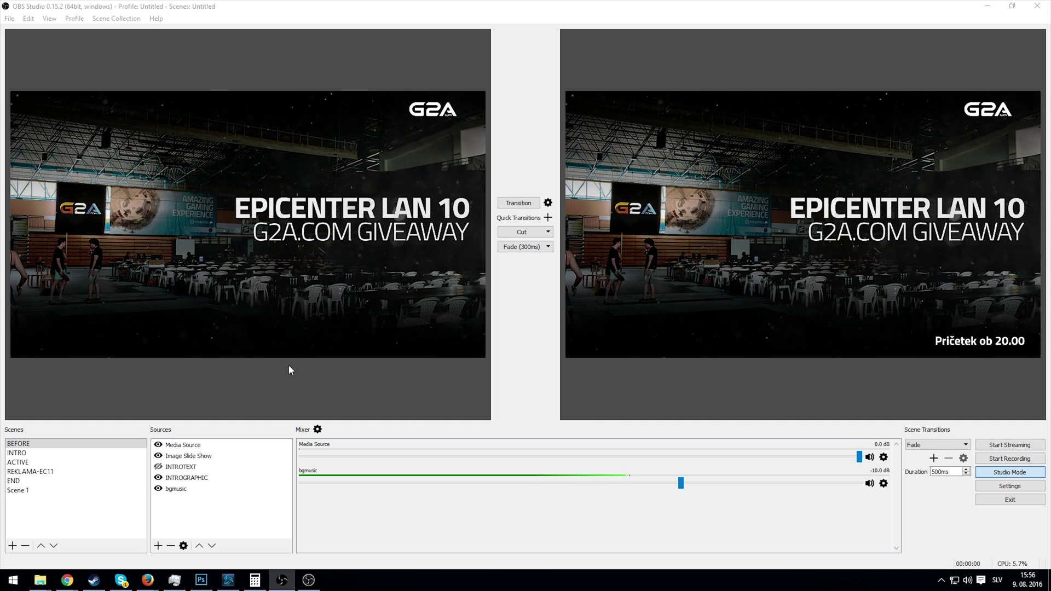
Step: Select Scene 1 and choose Add > Media Source from the Sources context menu
{"action": "left_click", "coordinate": [21, 492]}
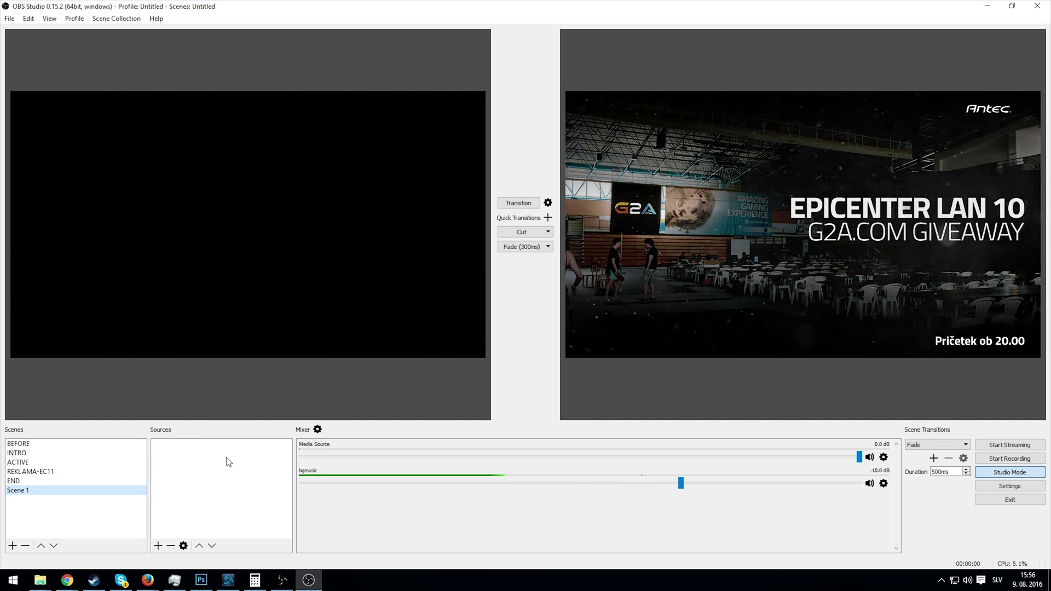
{"action": "right_click", "coordinate": [193, 456]}
{"action": "mouse_move", "coordinate": [209, 462]}
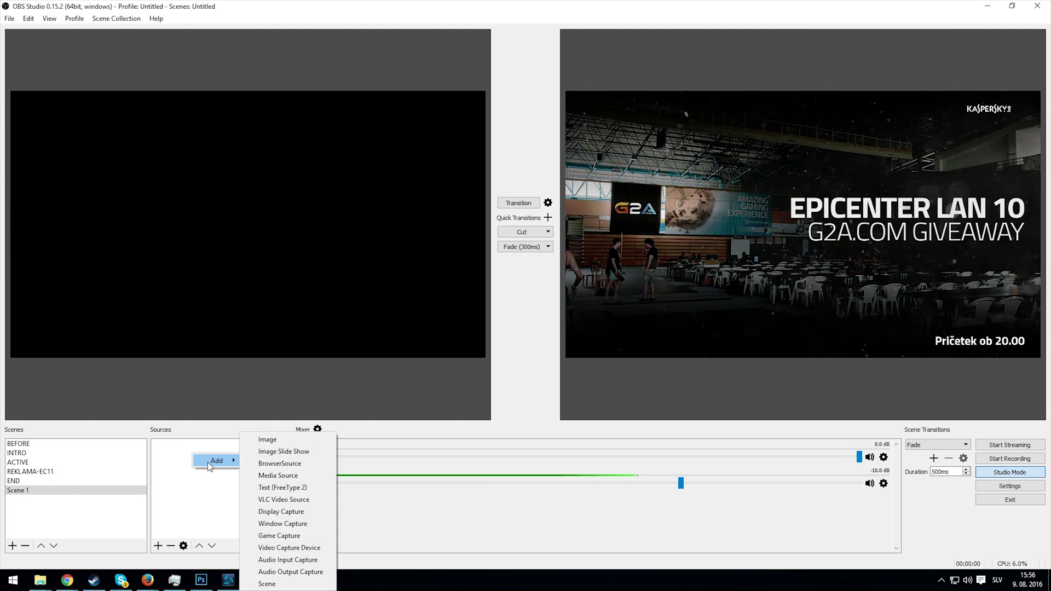
{"action": "left_click", "coordinate": [279, 475]}
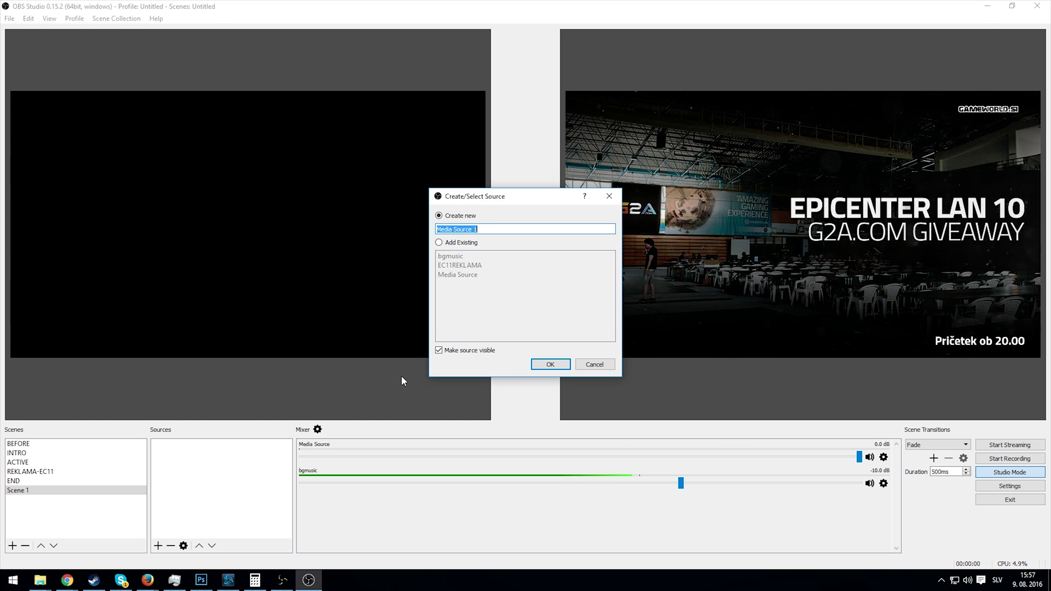
Step: In YouTube, open the Bokeh in the Rain background loop and pause it
{"action": "mouse_move", "coordinate": [67, 580]}
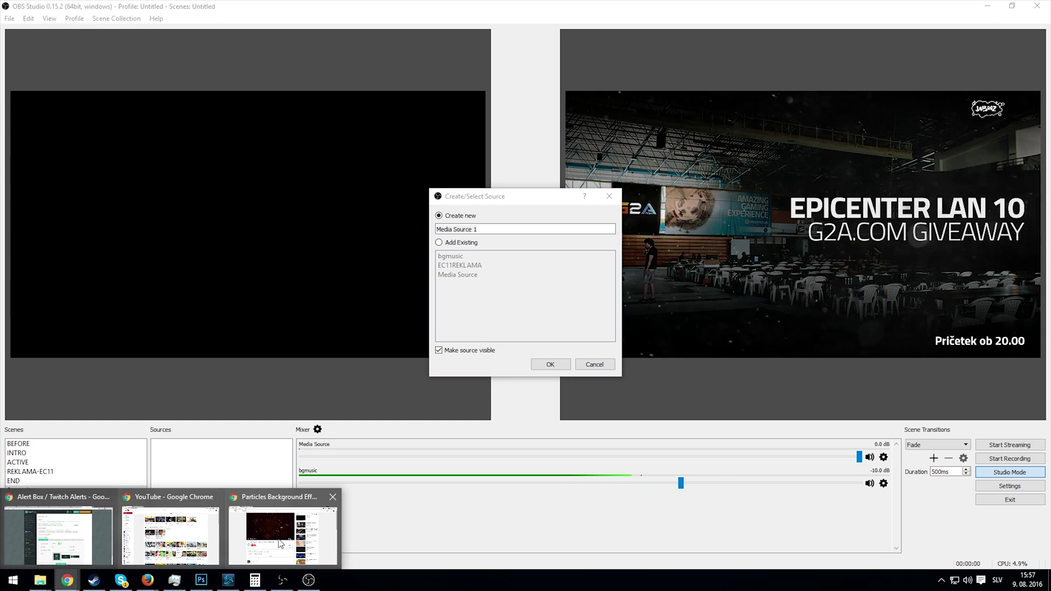
{"action": "left_click", "coordinate": [285, 542]}
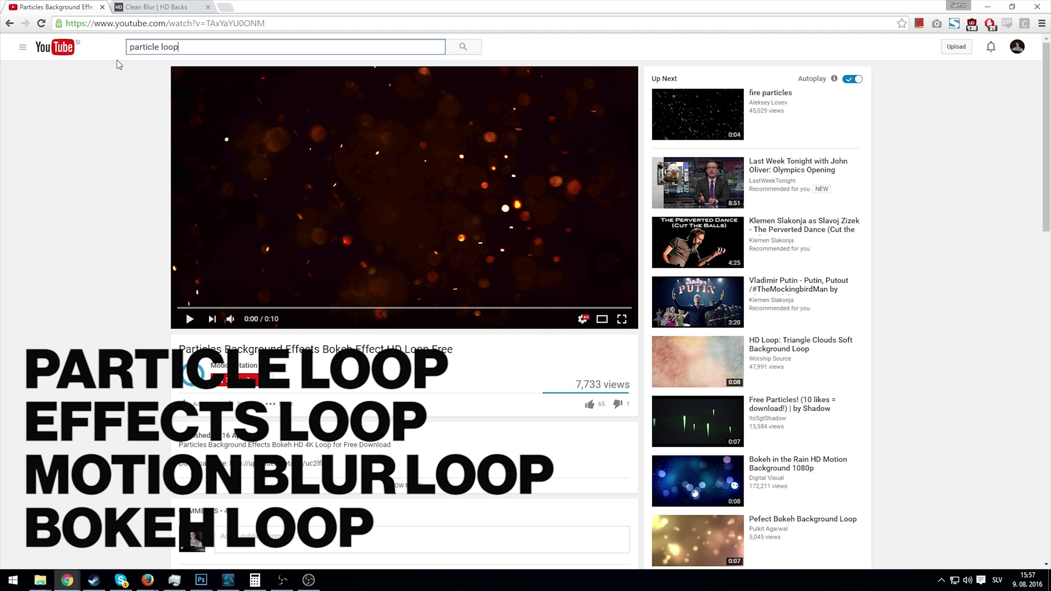
{"action": "scroll", "coordinate": [438, 267], "scroll_direction": "down", "scroll_amount": 2}
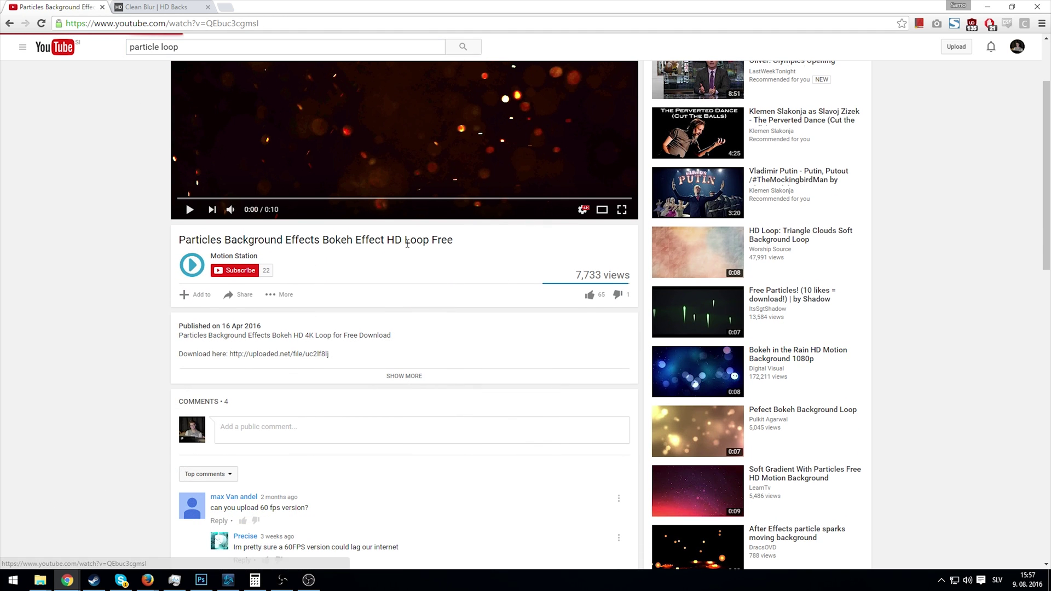
{"action": "left_click", "coordinate": [697, 364]}
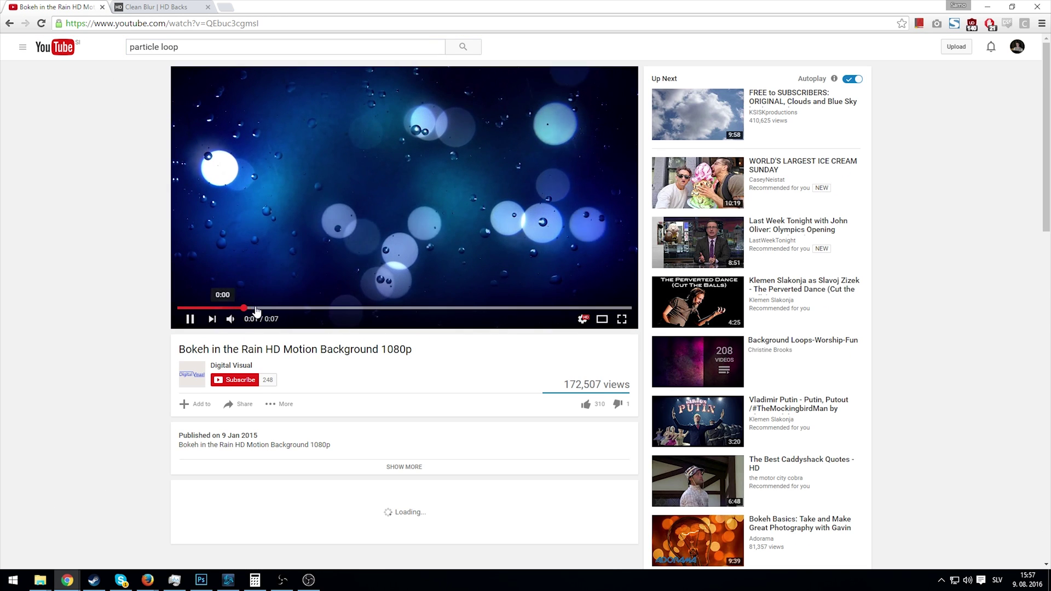
{"action": "key", "text": "space"}
{"action": "left_click", "coordinate": [382, 198]}
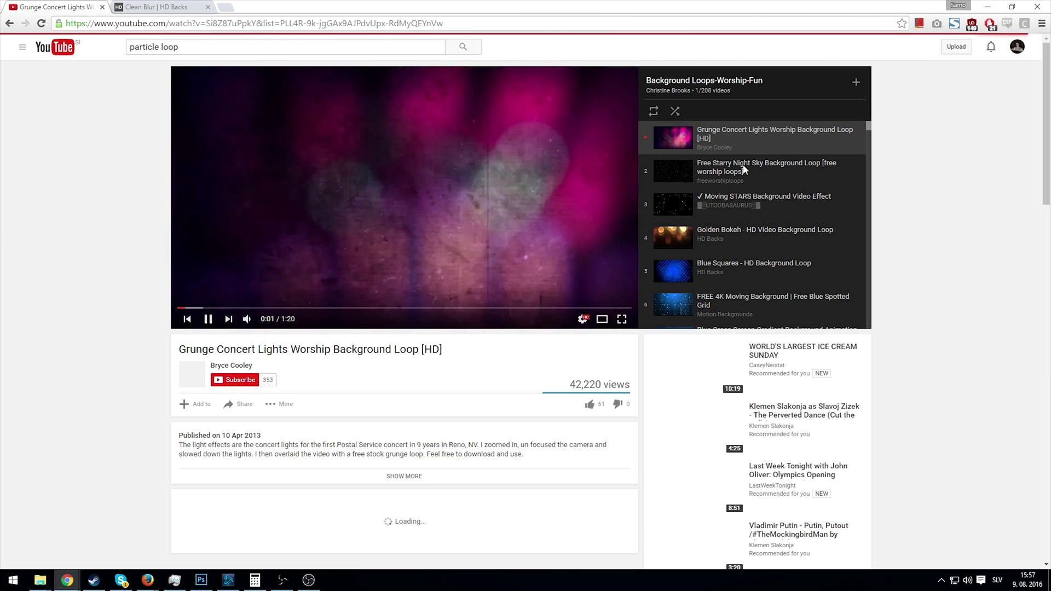
Step: Open the Golden Bokeh background loop from the playlist and pause it
{"action": "left_click", "coordinate": [764, 166]}
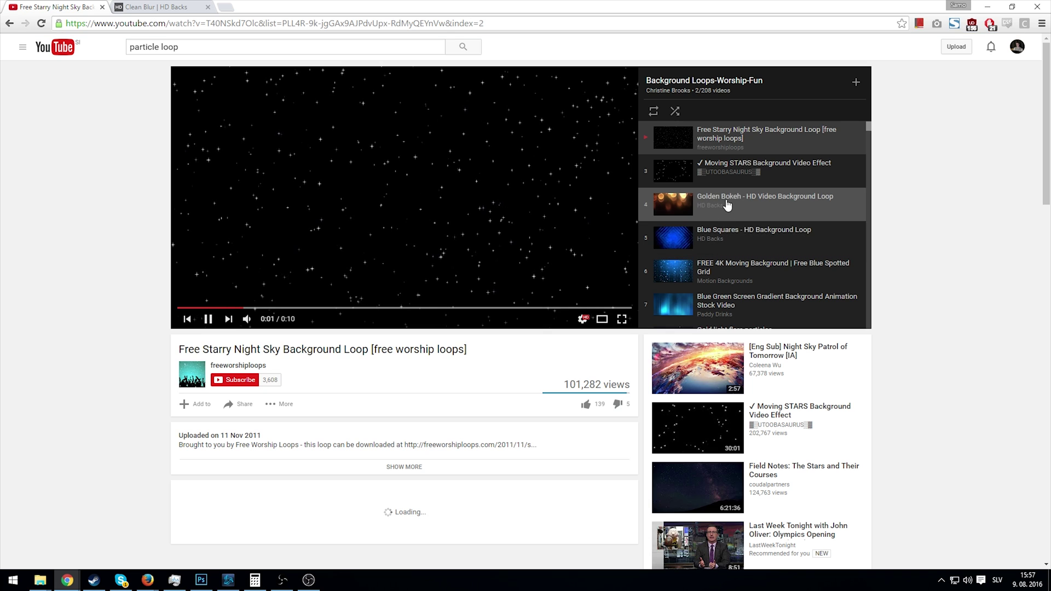
{"action": "left_click", "coordinate": [743, 204]}
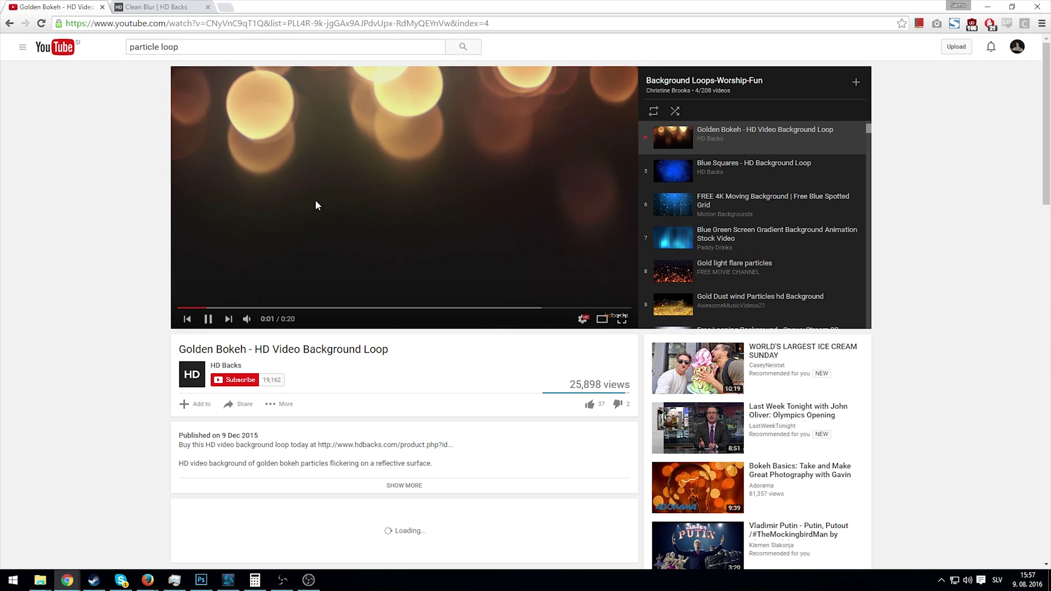
{"action": "left_click", "coordinate": [311, 207]}
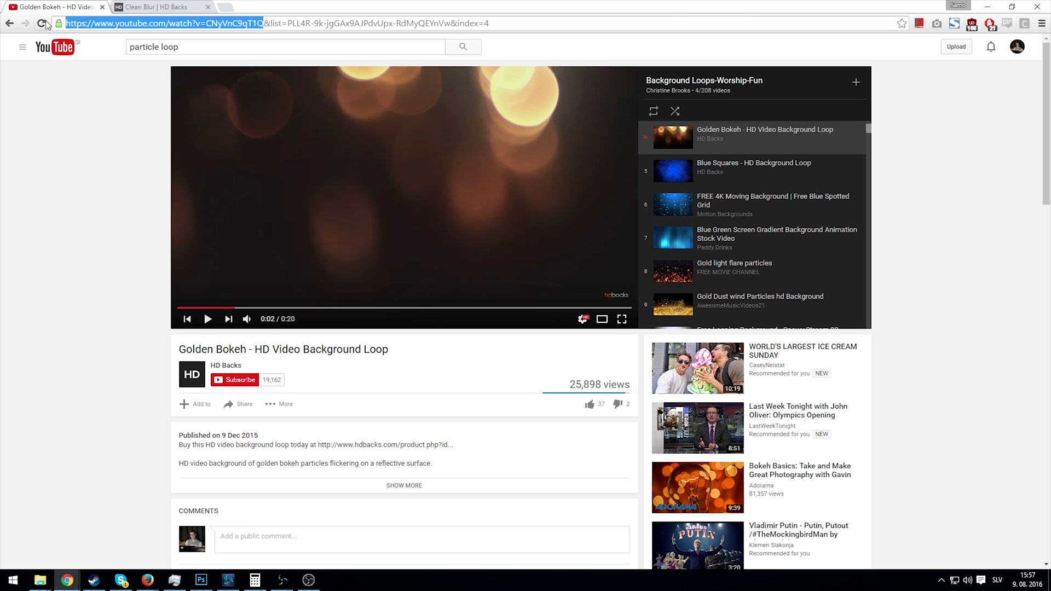
Step: Paste the Golden Bokeh link into ClipConverter, convert it to MP4 and download the file
{"action": "left_click", "coordinate": [159, 7]}
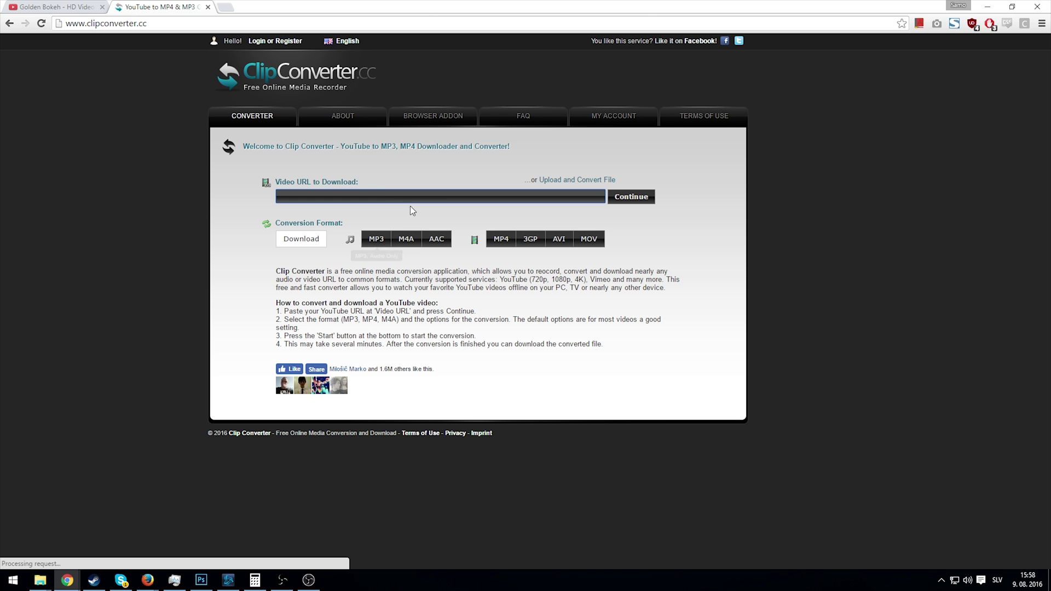
{"action": "left_click", "coordinate": [596, 196]}
{"action": "type", "text": "https://www.youtube.com/watch?v=CNyVnC9qT1Q"}
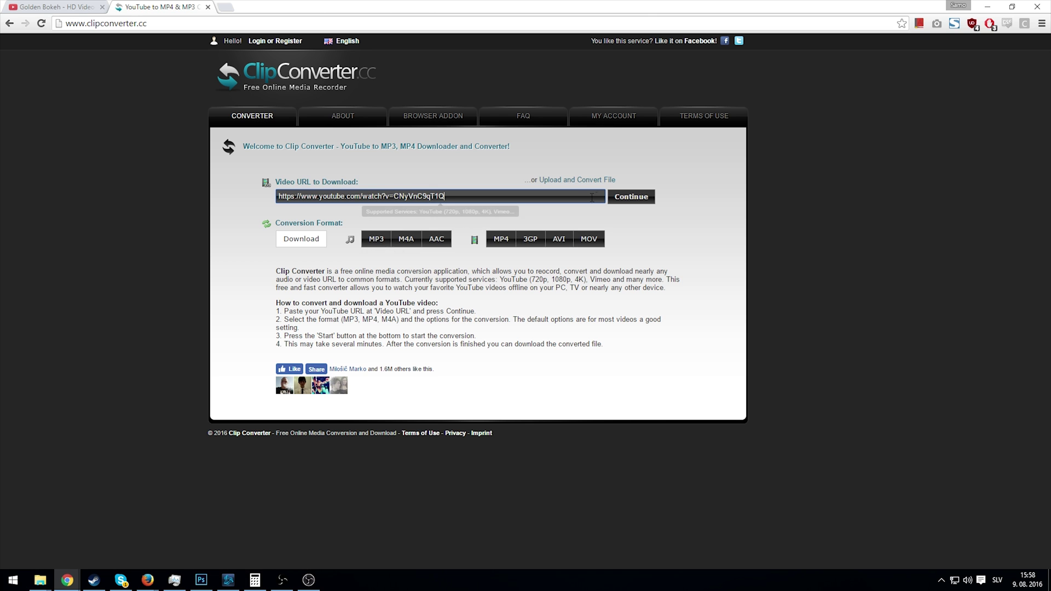
{"action": "left_click", "coordinate": [500, 239]}
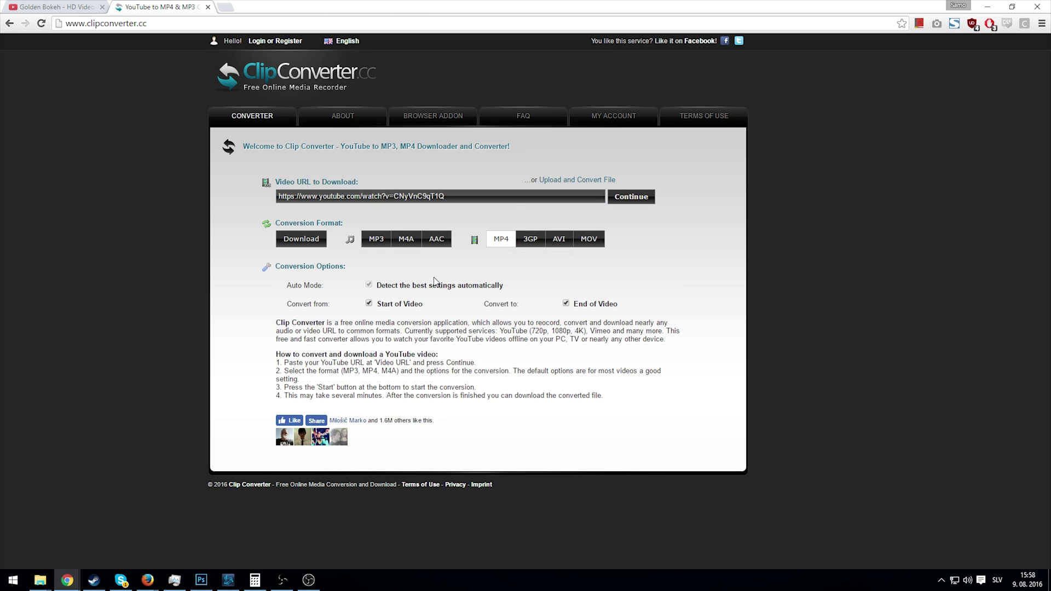
{"action": "left_click", "coordinate": [301, 241]}
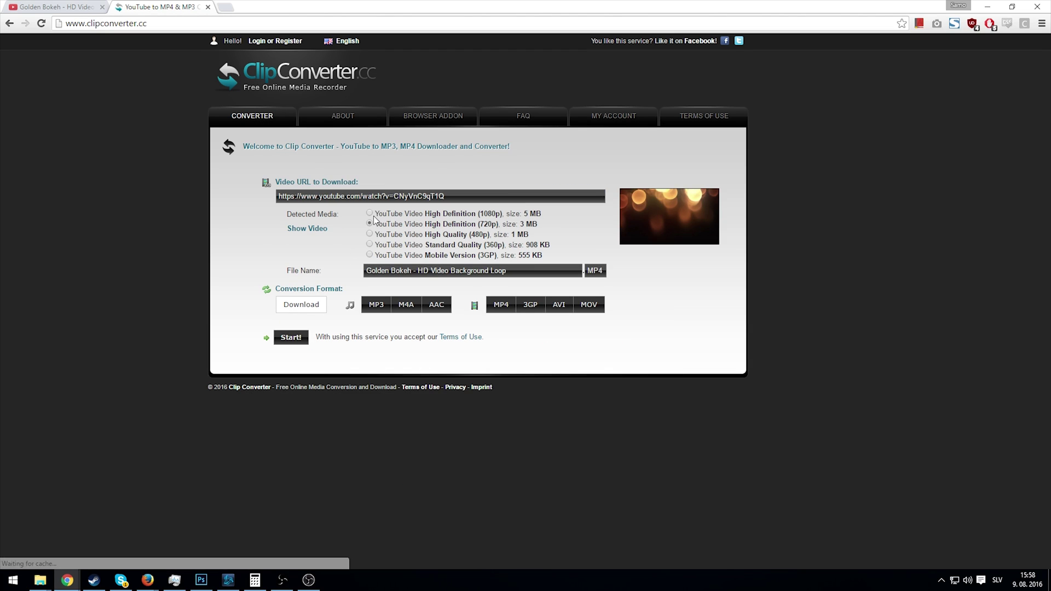
{"action": "left_click", "coordinate": [293, 338]}
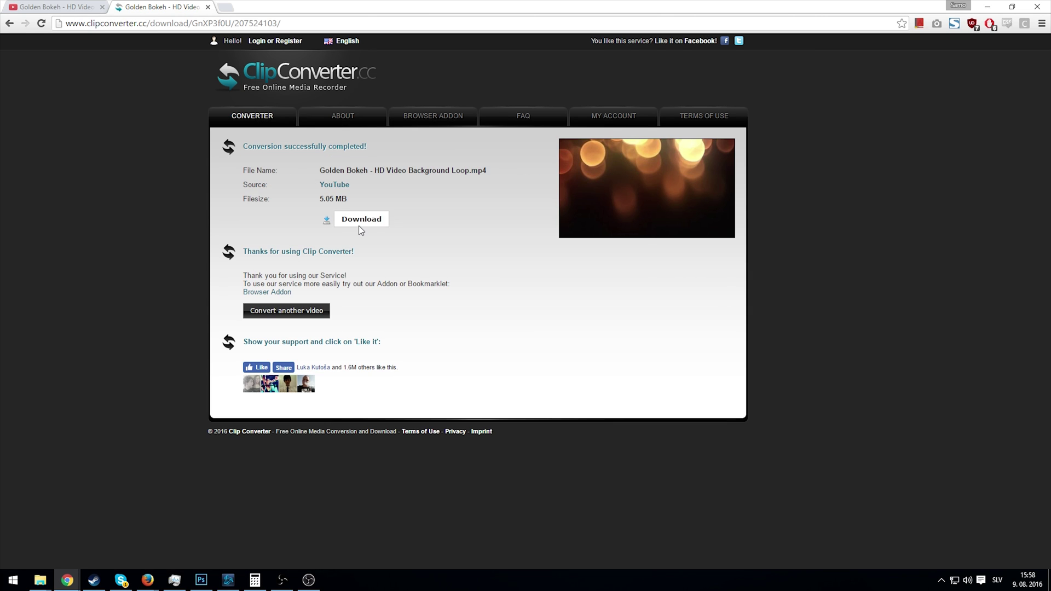
{"action": "left_click", "coordinate": [348, 221]}
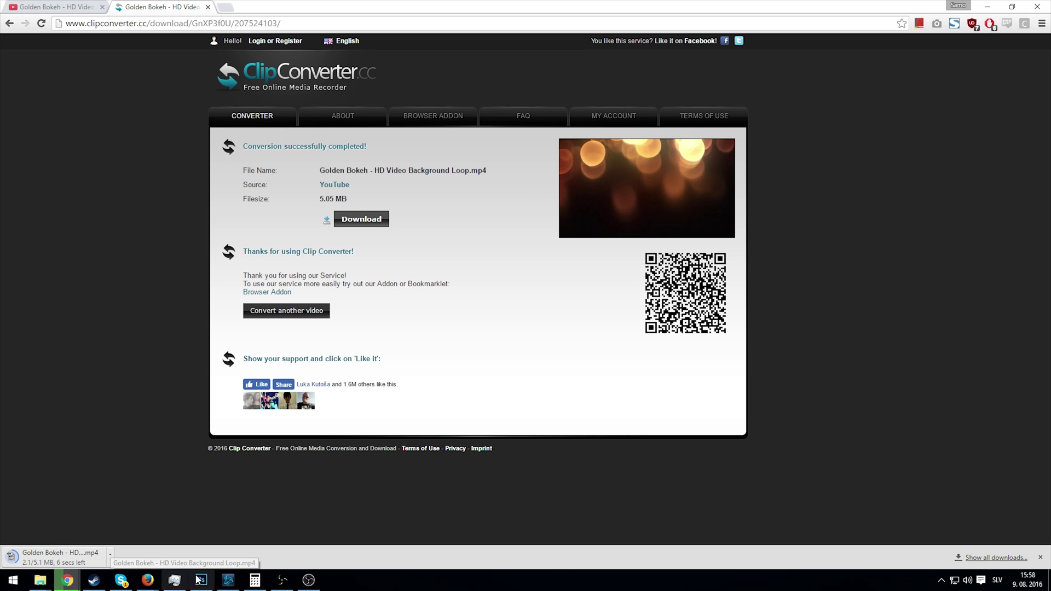
Step: Create Media Source 1 from the downloaded Golden Bokeh MP4 in Downloads, with advanced options on
{"action": "left_click", "coordinate": [308, 581]}
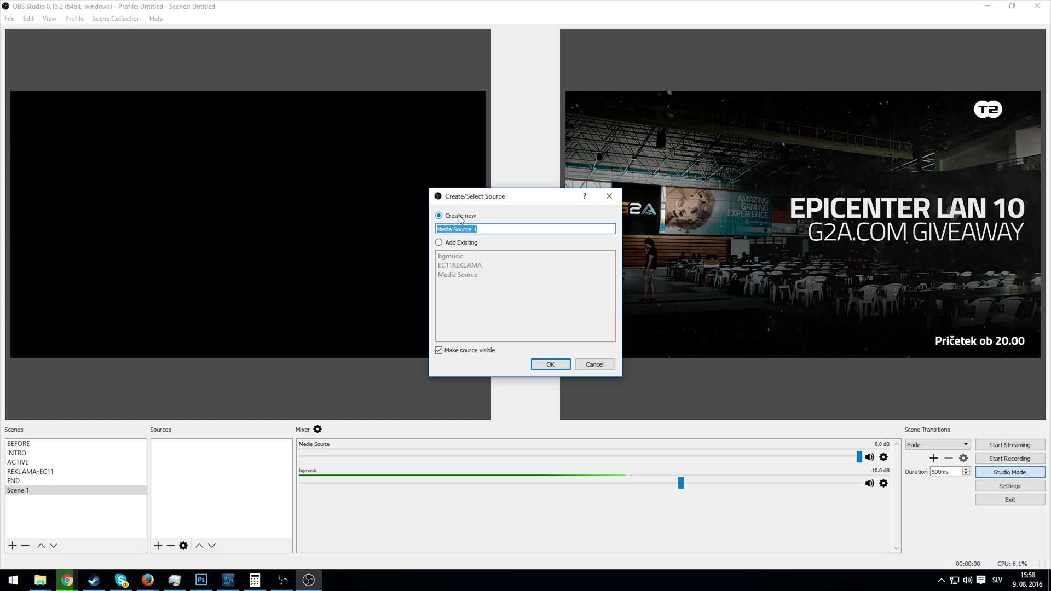
{"action": "left_click", "coordinate": [560, 364]}
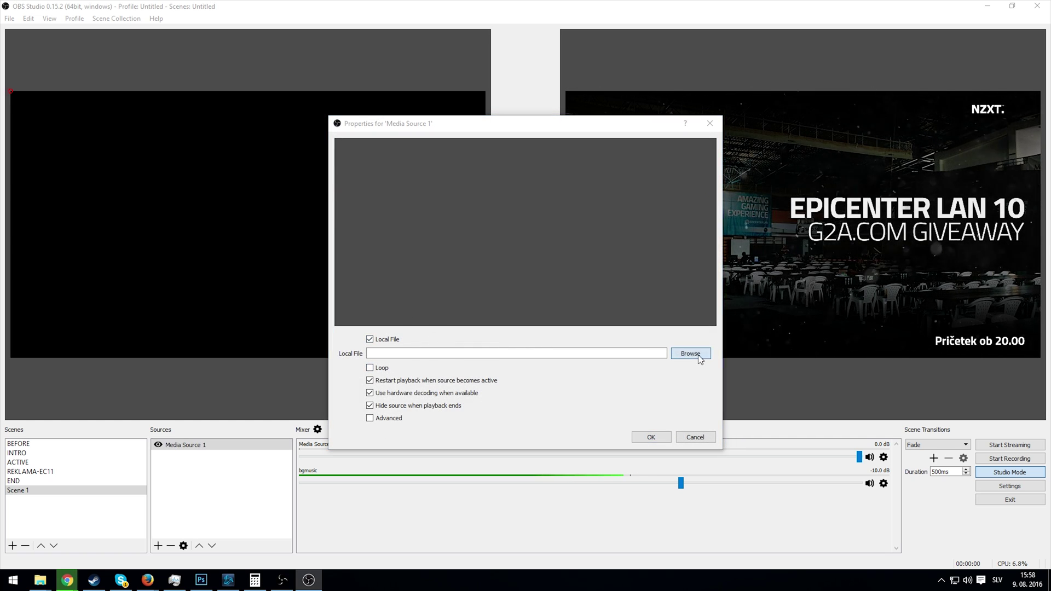
{"action": "left_click", "coordinate": [699, 355]}
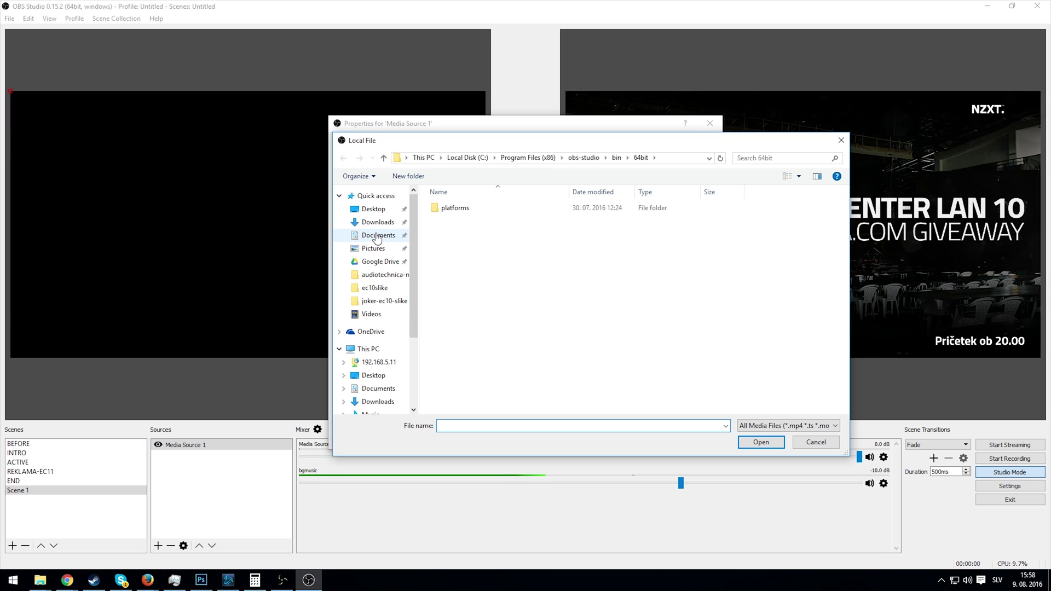
{"action": "left_click", "coordinate": [378, 223]}
{"action": "double_click", "coordinate": [559, 232]}
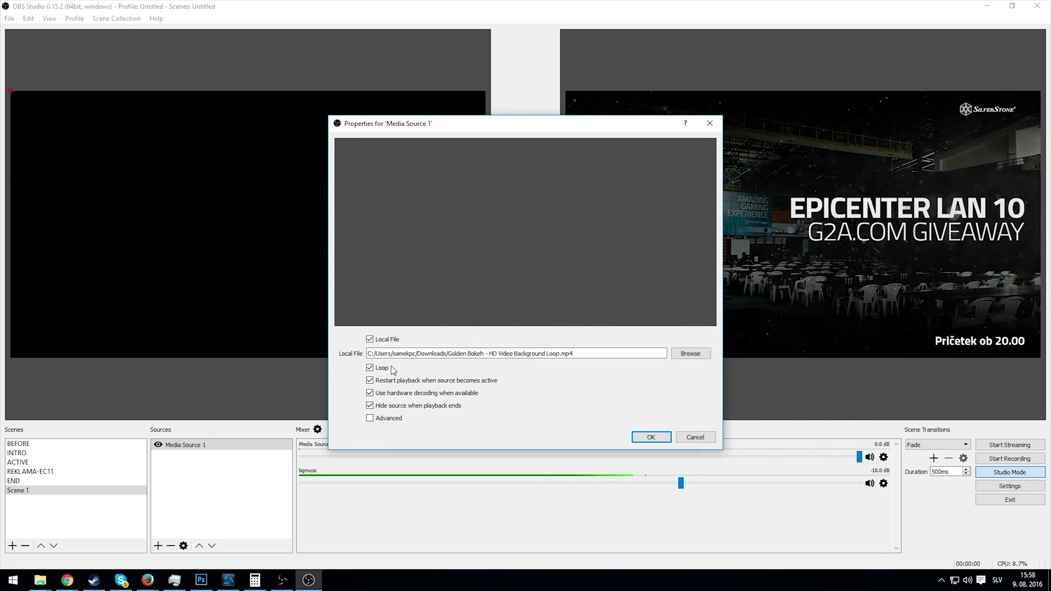
{"action": "left_click", "coordinate": [395, 419]}
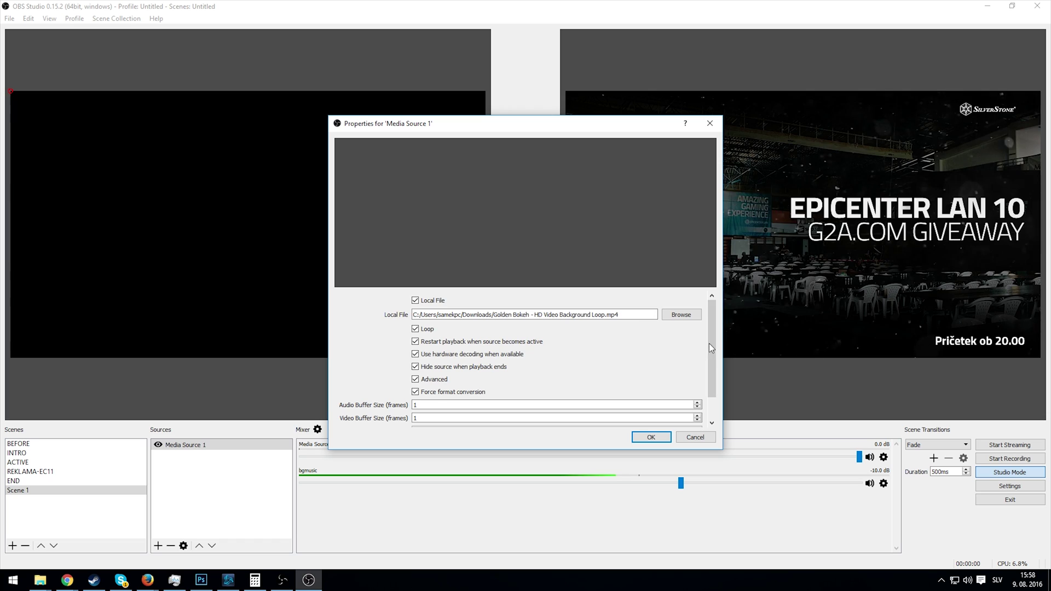
{"action": "mouse_move", "coordinate": [710, 343]}
{"action": "left_mouse_down"}
{"action": "mouse_move", "coordinate": [714, 376]}
{"action": "mouse_move", "coordinate": [699, 347]}
{"action": "left_mouse_up"}
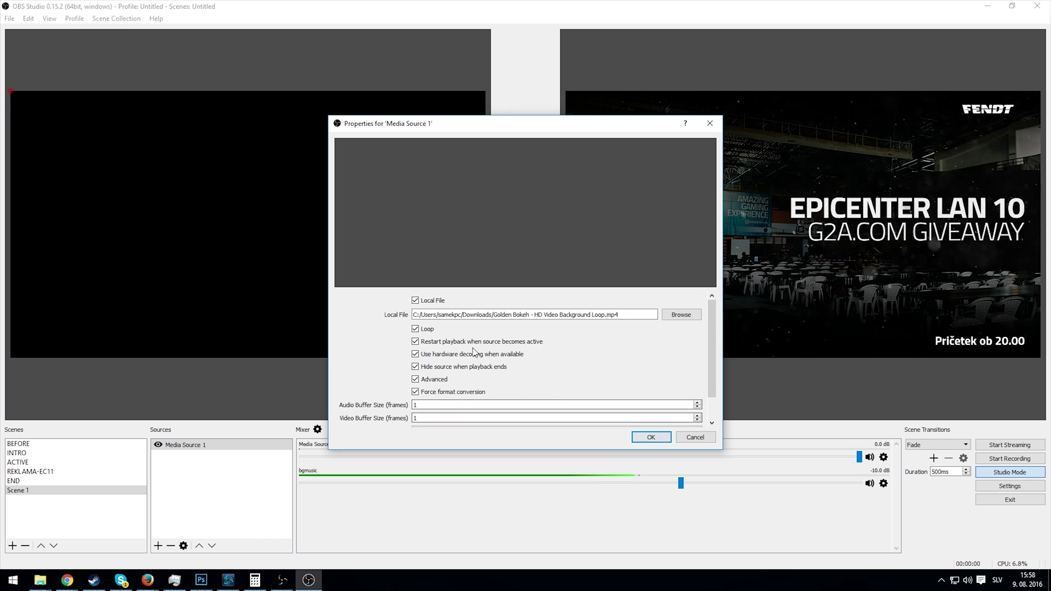
{"action": "left_click", "coordinate": [651, 437]}
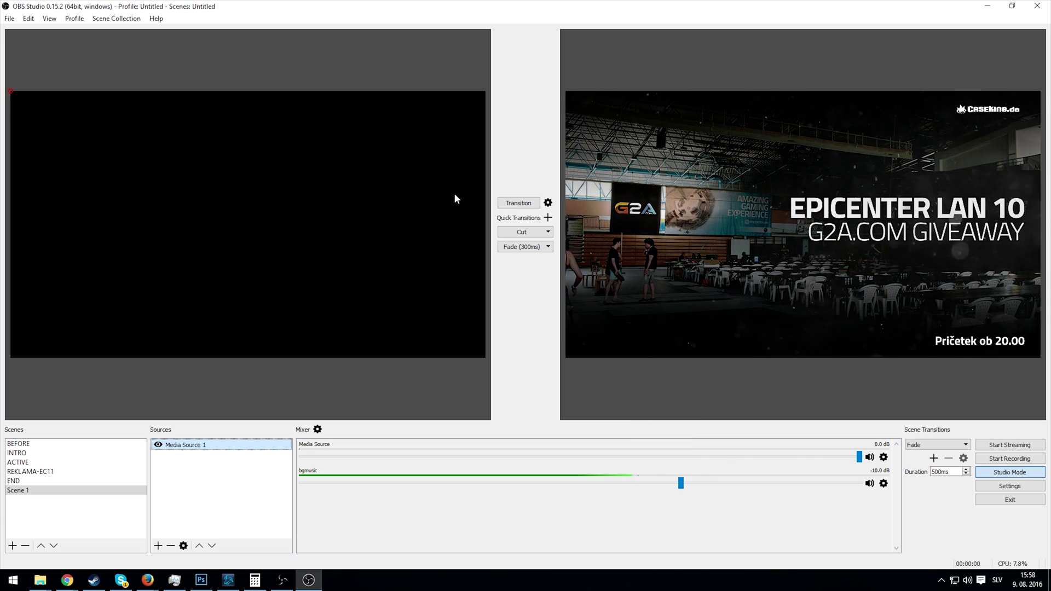
Step: Send the scene live, leave Studio Mode, and select the bokeh video source
{"action": "left_click", "coordinate": [519, 203]}
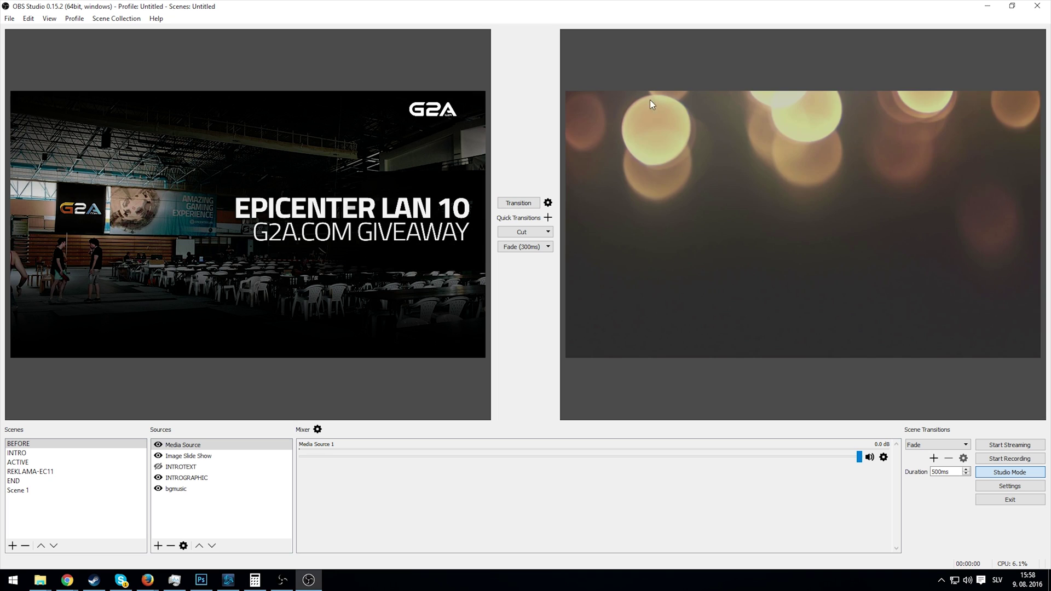
{"action": "left_click", "coordinate": [1011, 472]}
{"action": "left_click", "coordinate": [148, 144]}
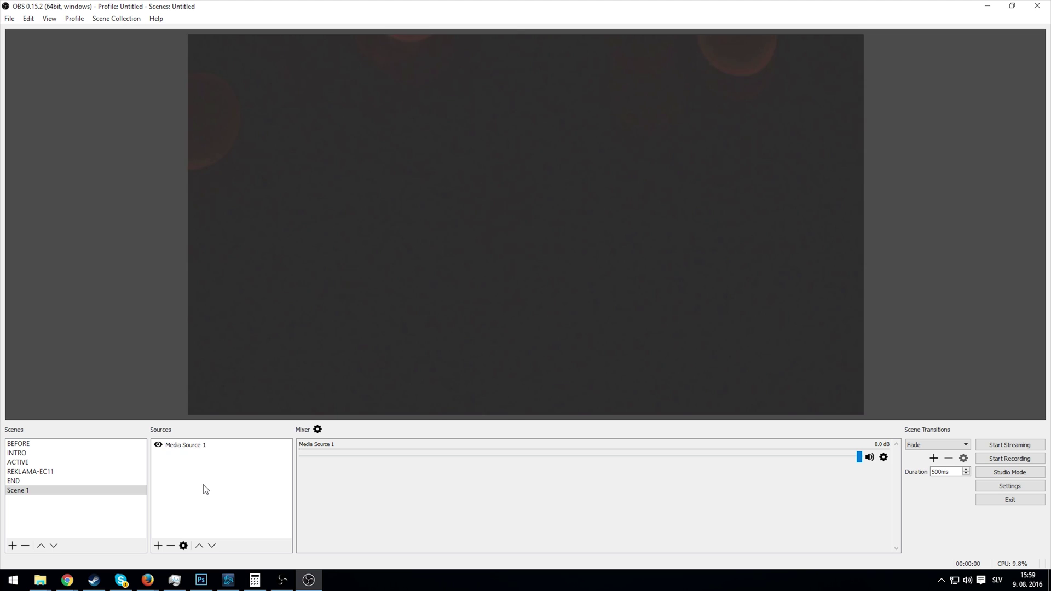
{"action": "left_click", "coordinate": [200, 157]}
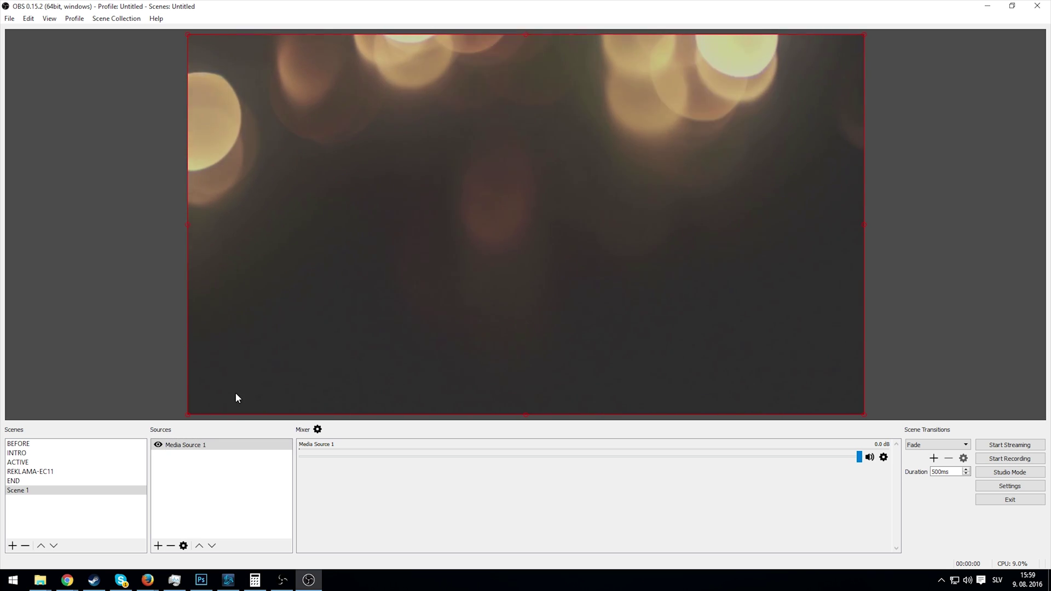
Step: Add an Image source loading EC10-t2-recap-youtube.png from the Desktop
{"action": "left_click", "coordinate": [163, 531]}
{"action": "left_click", "coordinate": [158, 546]}
{"action": "left_click", "coordinate": [202, 390]}
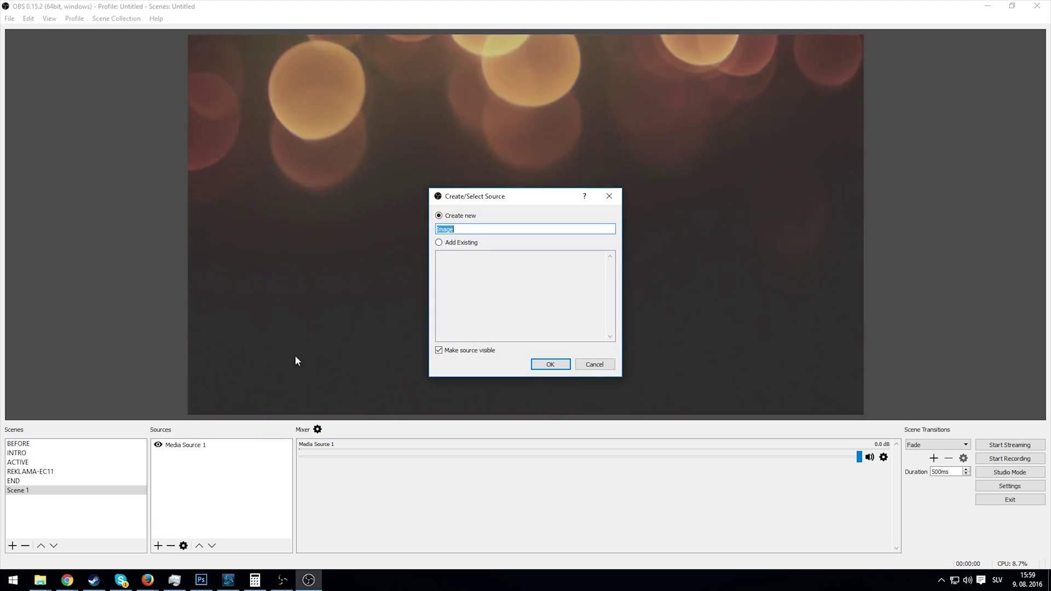
{"action": "left_click", "coordinate": [552, 365]}
{"action": "left_click", "coordinate": [687, 356]}
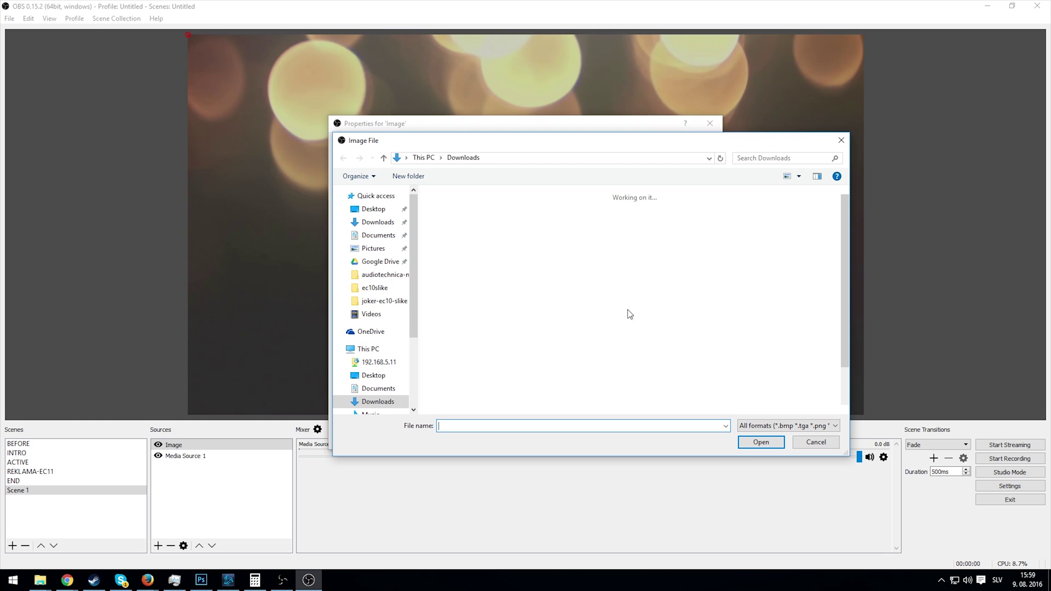
{"action": "left_click", "coordinate": [385, 209]}
{"action": "scroll", "coordinate": [599, 298], "scroll_direction": "down", "scroll_amount": 5}
{"action": "scroll", "coordinate": [602, 297], "scroll_direction": "up", "scroll_amount": 1}
{"action": "double_click", "coordinate": [696, 229]}
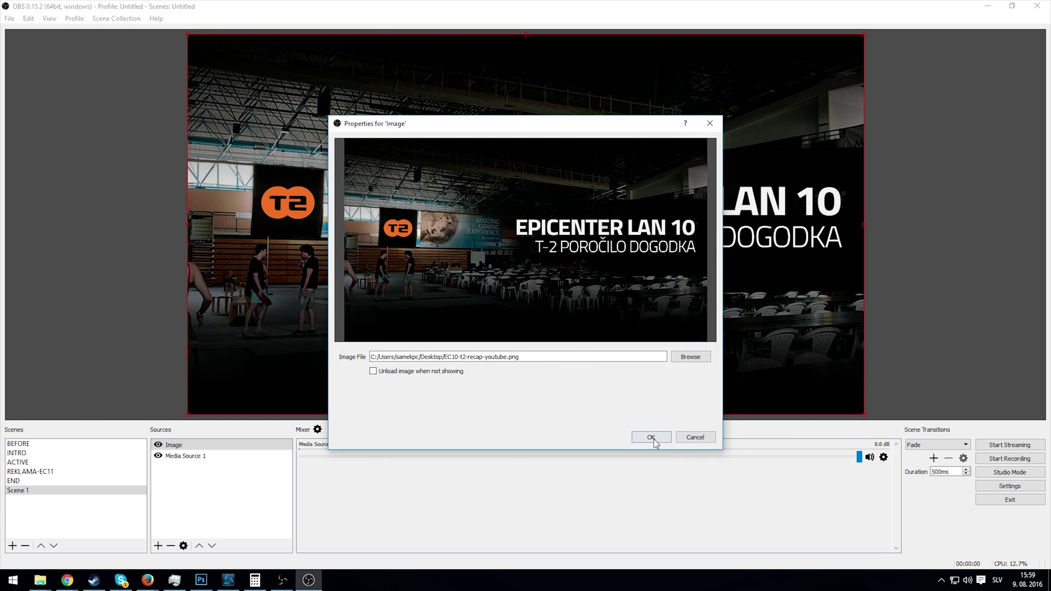
{"action": "left_click", "coordinate": [651, 437]}
Step: Move the Image layer beneath Media Source 1 and reselect the bokeh video
{"action": "left_click_drag", "start_coordinate": [218, 446], "coordinate": [226, 468]}
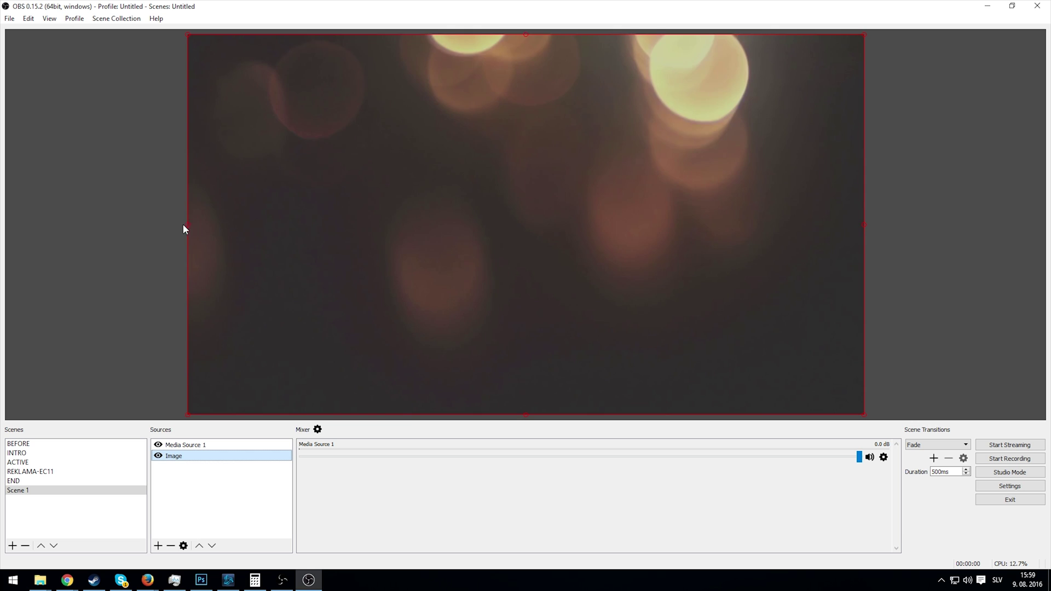
{"action": "left_click", "coordinate": [158, 218]}
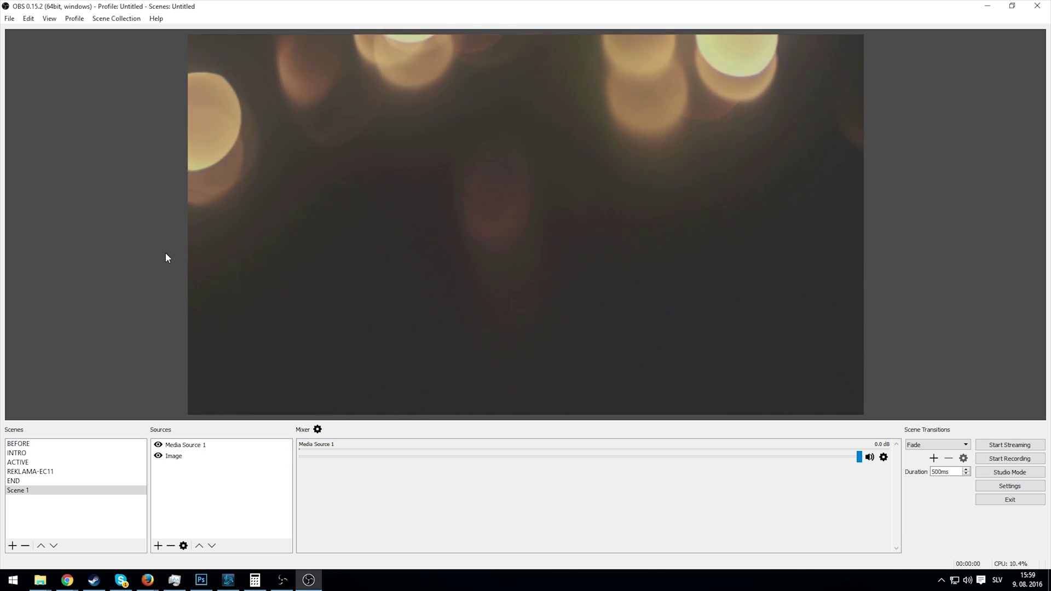
{"action": "left_click", "coordinate": [226, 445]}
Step: Add a Color Key effect filter to Media Source 1 with key colour type Custom Color
{"action": "right_click", "coordinate": [227, 446]}
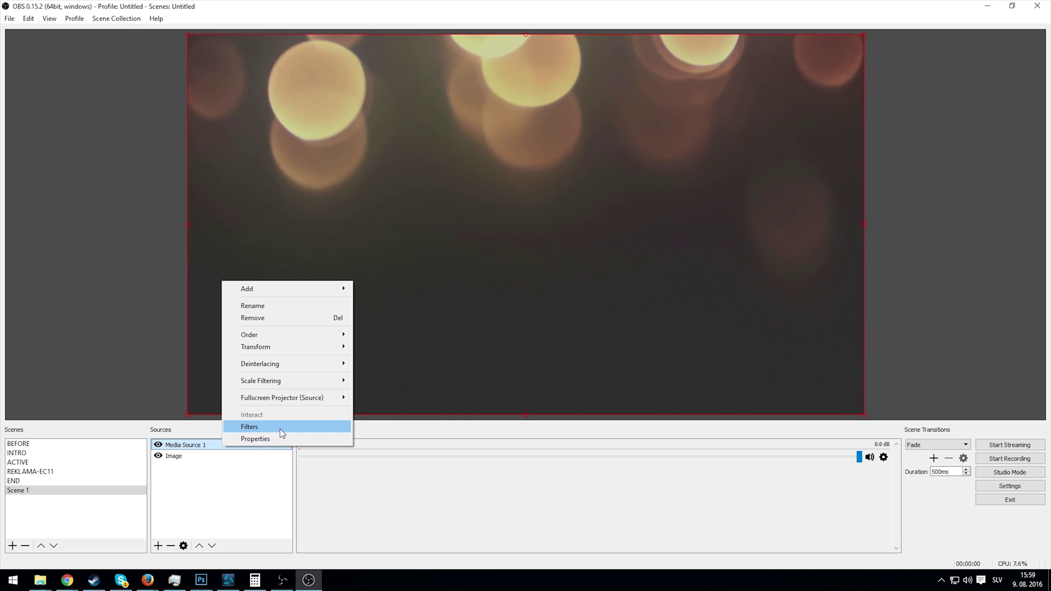
{"action": "left_click", "coordinate": [280, 428]}
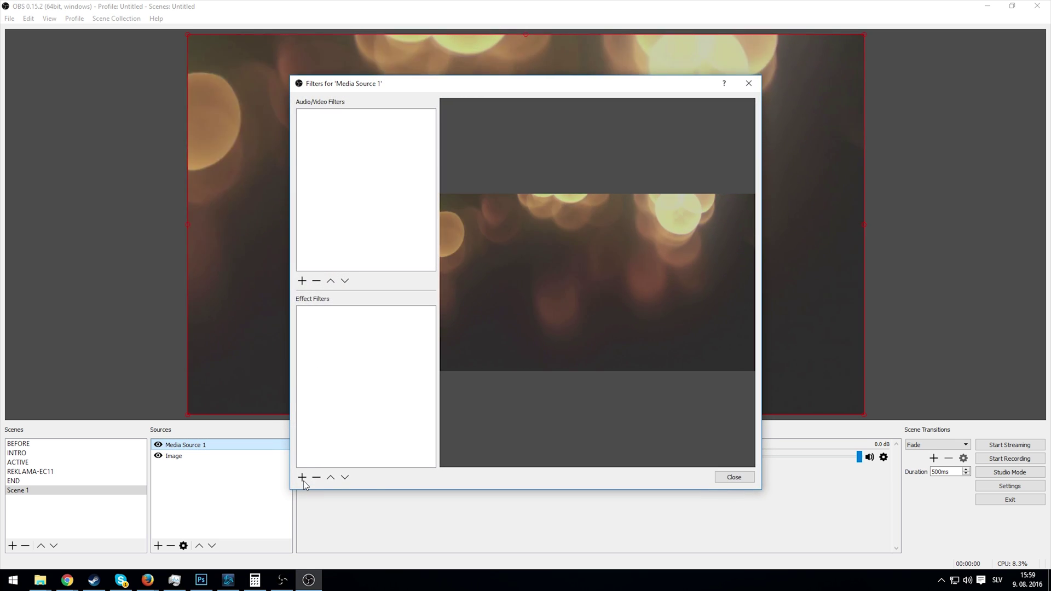
{"action": "left_click", "coordinate": [303, 478]}
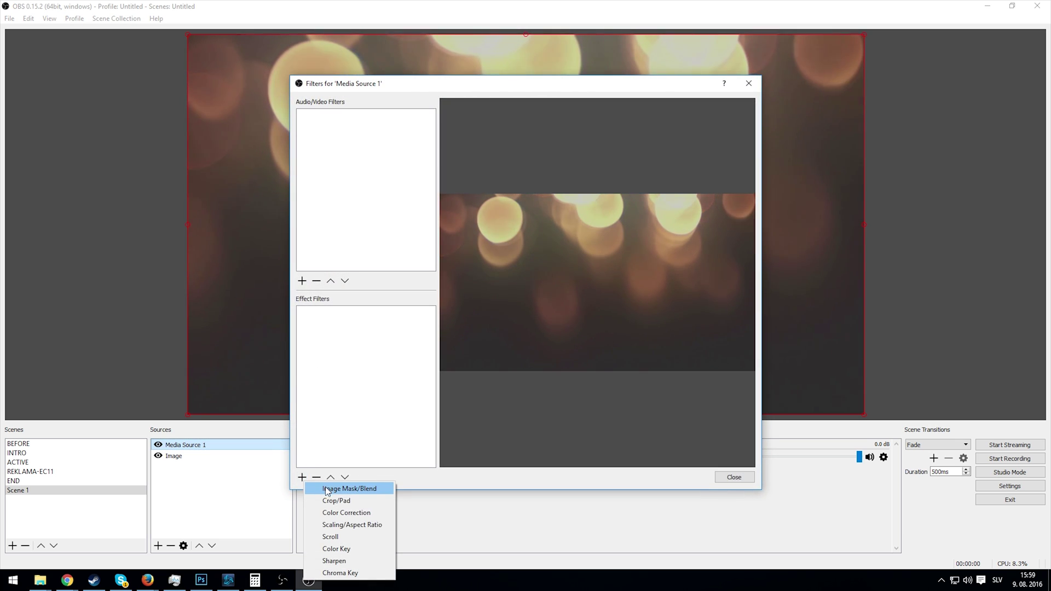
{"action": "left_click", "coordinate": [338, 549]}
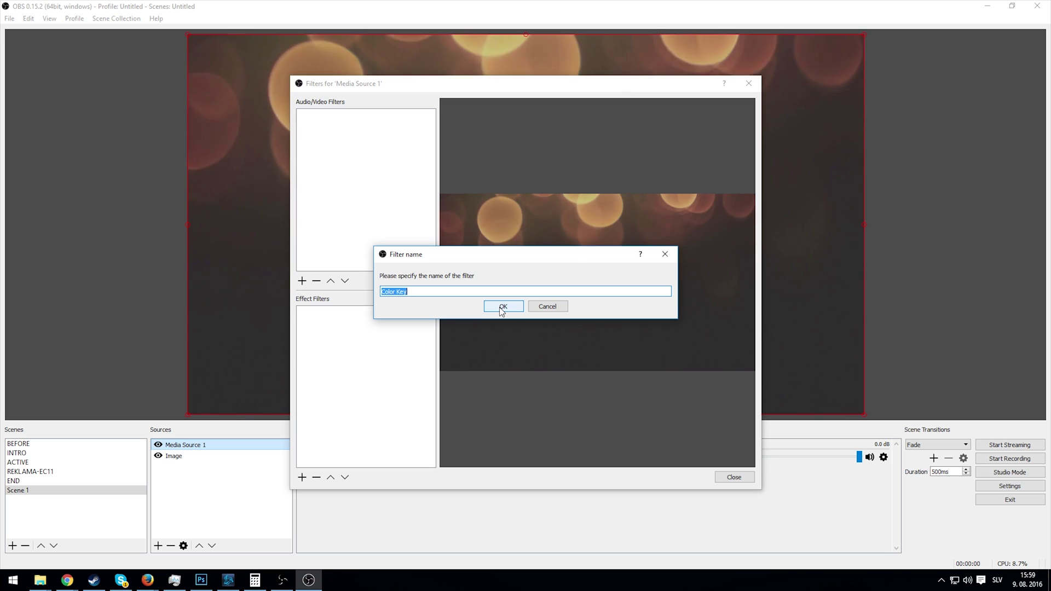
{"action": "left_click", "coordinate": [503, 308]}
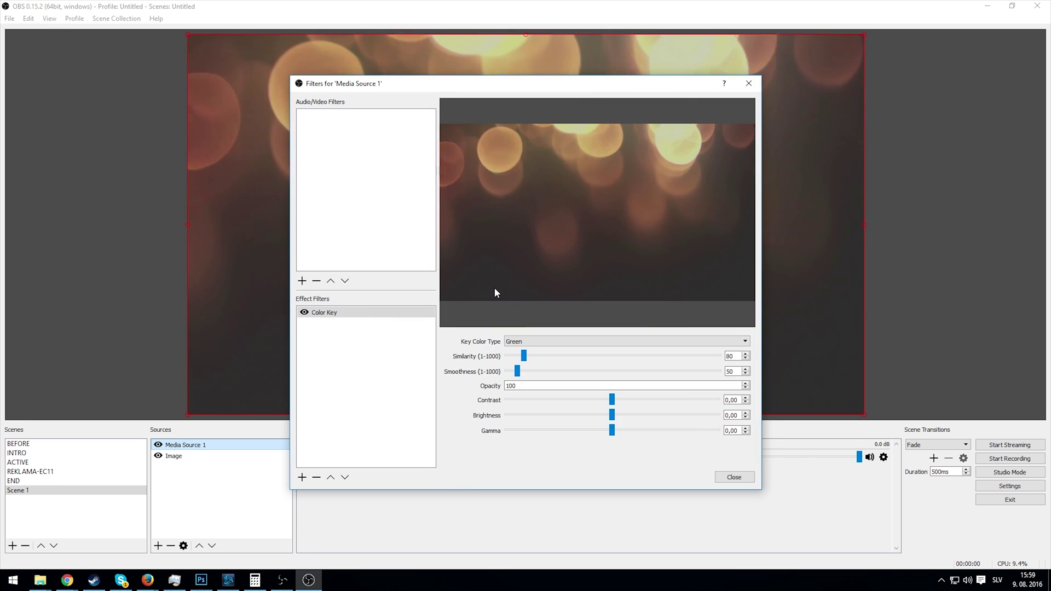
{"action": "left_click", "coordinate": [530, 336]}
{"action": "left_click", "coordinate": [527, 376]}
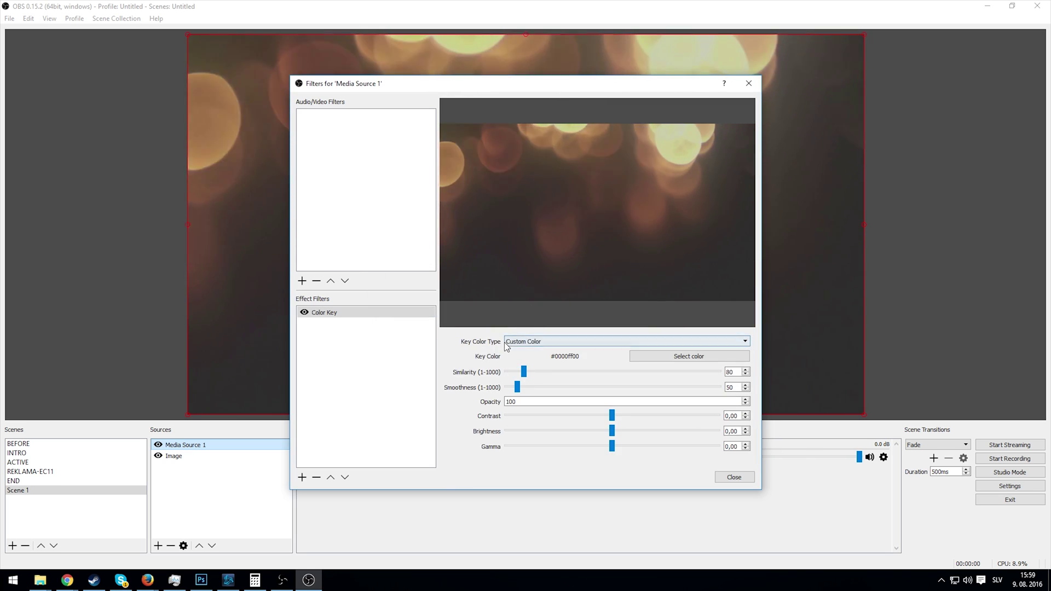
Step: Pick the muted red #ad7e7e as the Color Key's custom key colour
{"action": "left_click", "coordinate": [689, 357]}
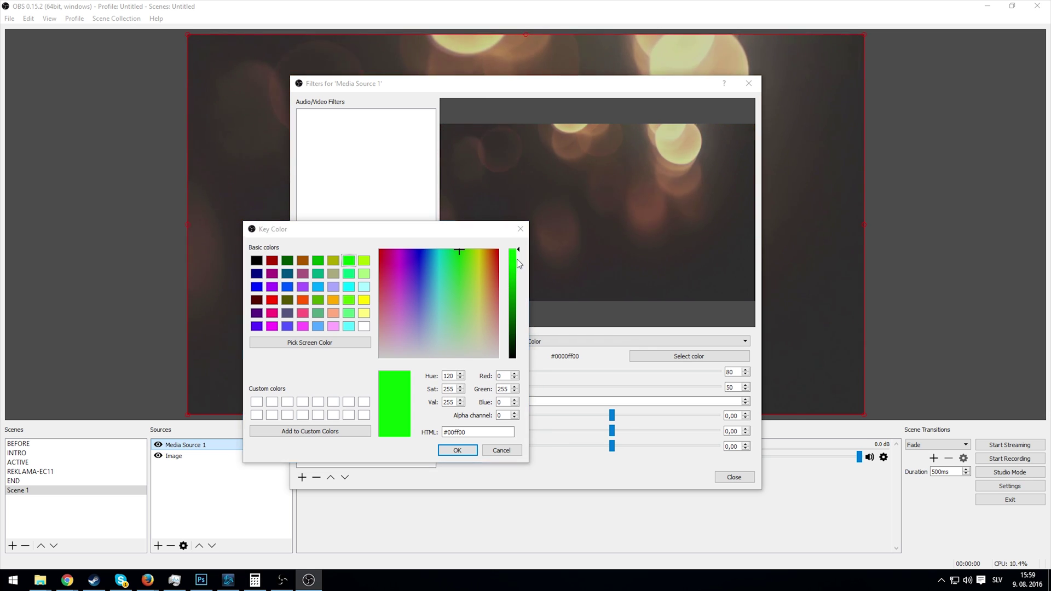
{"action": "left_click_drag", "start_coordinate": [426, 307], "coordinate": [362, 331]}
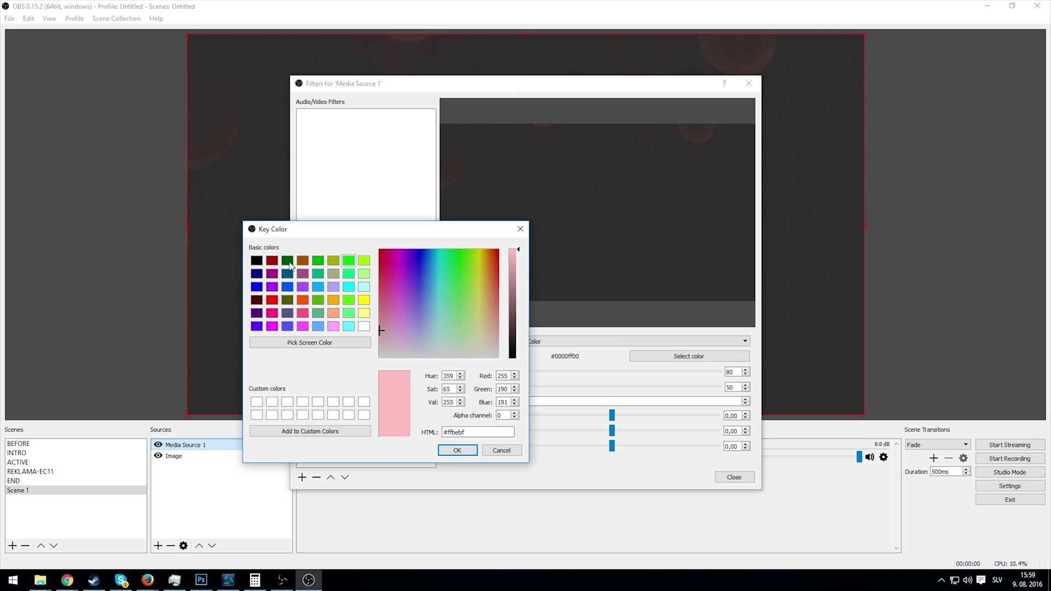
{"action": "left_click_drag", "start_coordinate": [445, 356], "coordinate": [497, 328]}
{"action": "left_click_drag", "start_coordinate": [518, 250], "coordinate": [515, 288]}
Step: Accept the red key colour, raise similarity, set smoothness 689 and contrast 0.05
{"action": "left_click", "coordinate": [457, 450]}
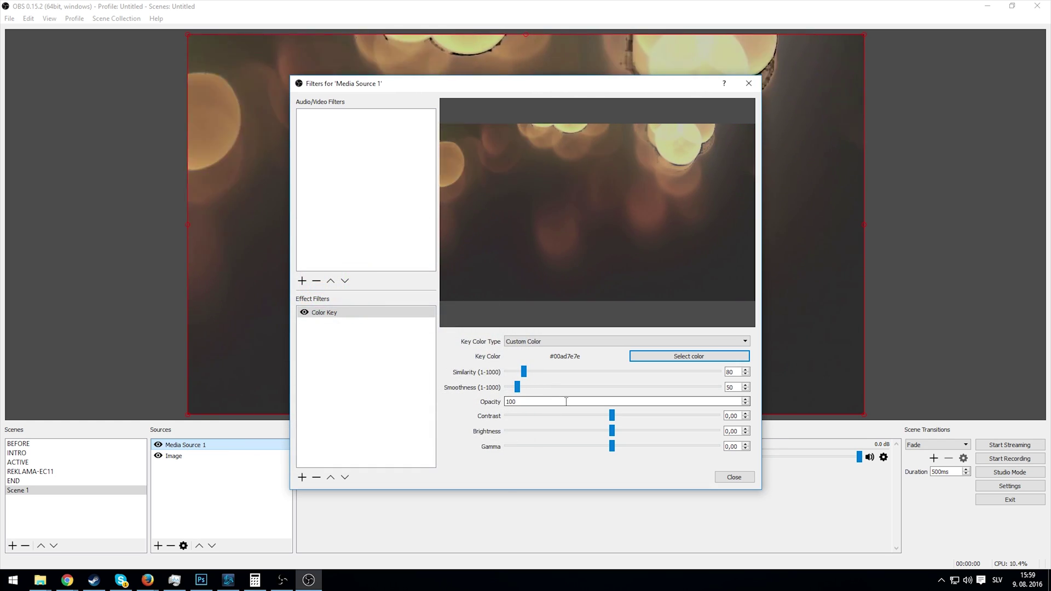
{"action": "left_click_drag", "start_coordinate": [524, 370], "coordinate": [653, 385]}
{"action": "left_click_drag", "start_coordinate": [474, 89], "coordinate": [619, 148]}
{"action": "left_click", "coordinate": [758, 475]}
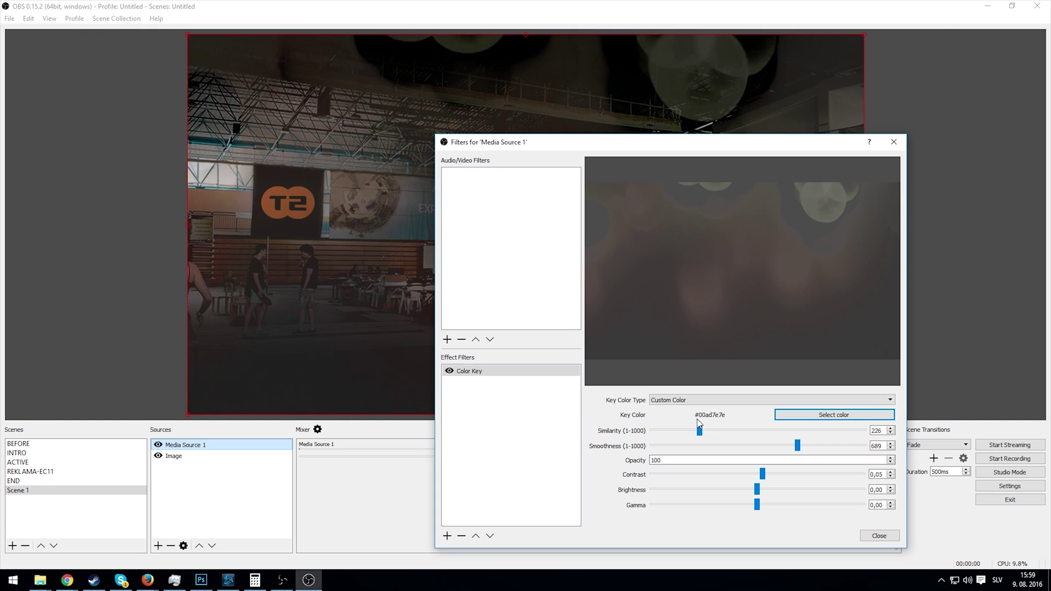
Step: Change the custom key colour to a darker, desaturated grey
{"action": "left_click", "coordinate": [808, 414]}
{"action": "left_click_drag", "start_coordinate": [735, 317], "coordinate": [648, 350]}
{"action": "left_click_drag", "start_coordinate": [800, 301], "coordinate": [799, 324]}
{"action": "left_click", "coordinate": [742, 450]}
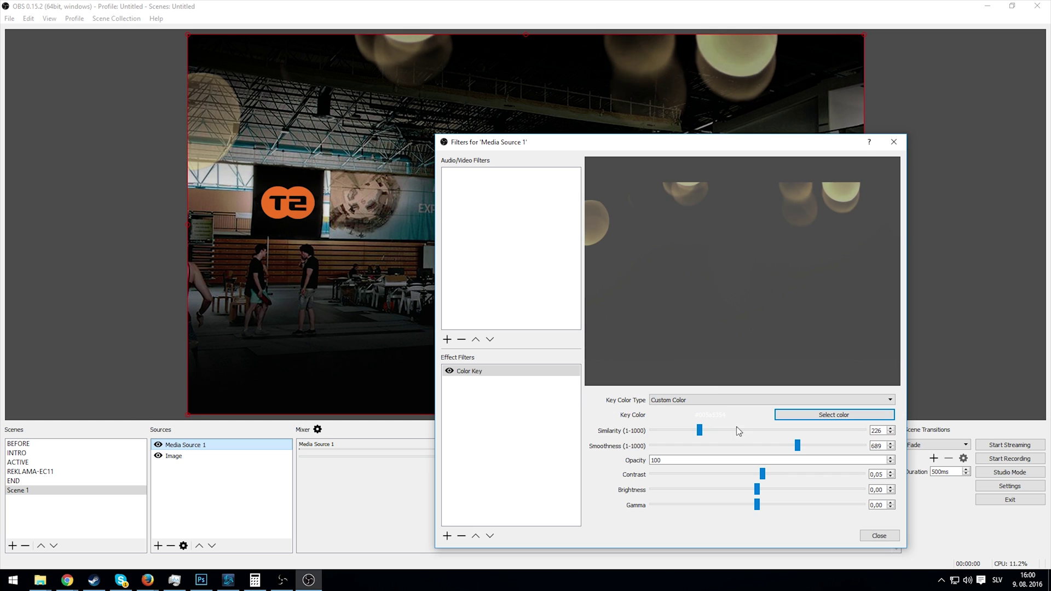
Step: Set similarity 239, smoothness 824, contrast -0.73, brightness 0.06, gamma -0.49 and opacity 40
{"action": "left_click_drag", "start_coordinate": [700, 430], "coordinate": [702, 430]}
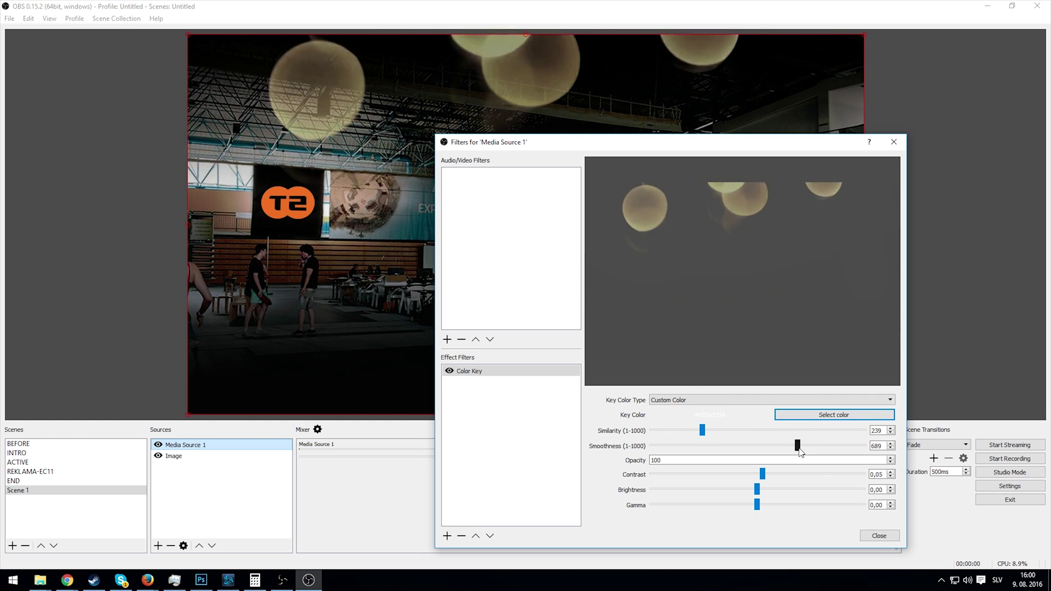
{"action": "left_click_drag", "start_coordinate": [797, 445], "coordinate": [665, 445]}
{"action": "left_click_drag", "start_coordinate": [539, 142], "coordinate": [652, 112]}
{"action": "left_click_drag", "start_coordinate": [777, 416], "coordinate": [940, 416]}
{"action": "left_click_drag", "start_coordinate": [875, 445], "coordinate": [794, 444]}
{"action": "left_click_drag", "start_coordinate": [872, 458], "coordinate": [949, 476]}
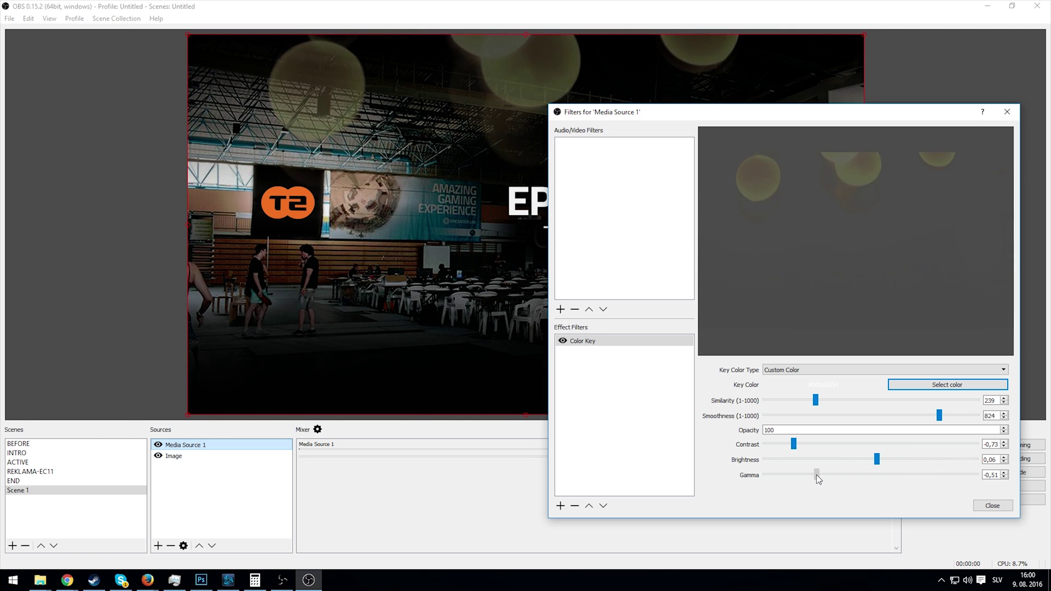
{"action": "left_click_drag", "start_coordinate": [817, 474], "coordinate": [818, 476]}
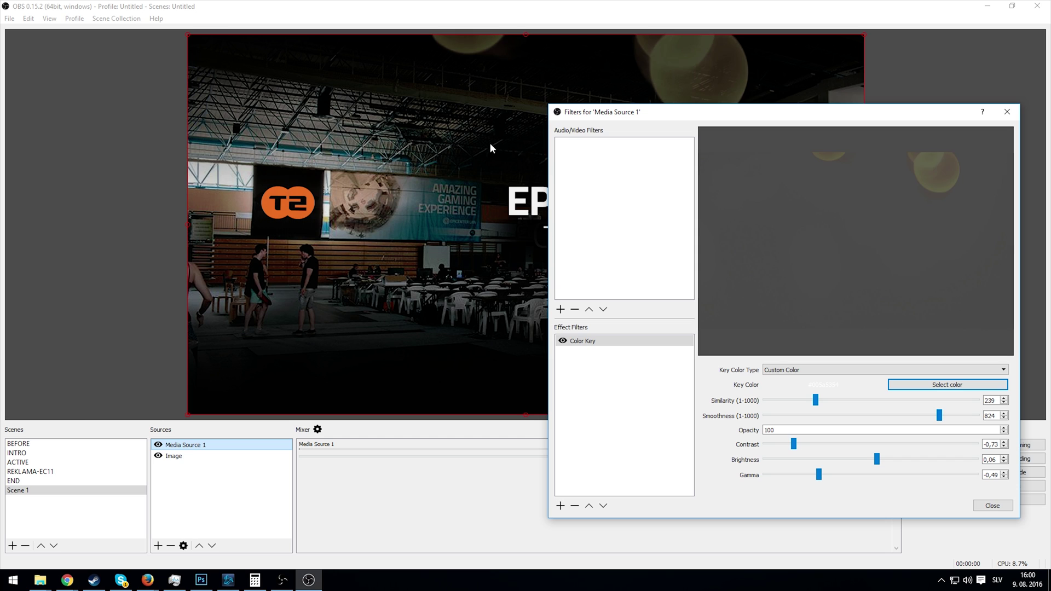
{"action": "left_click_drag", "start_coordinate": [685, 112], "coordinate": [606, 122]}
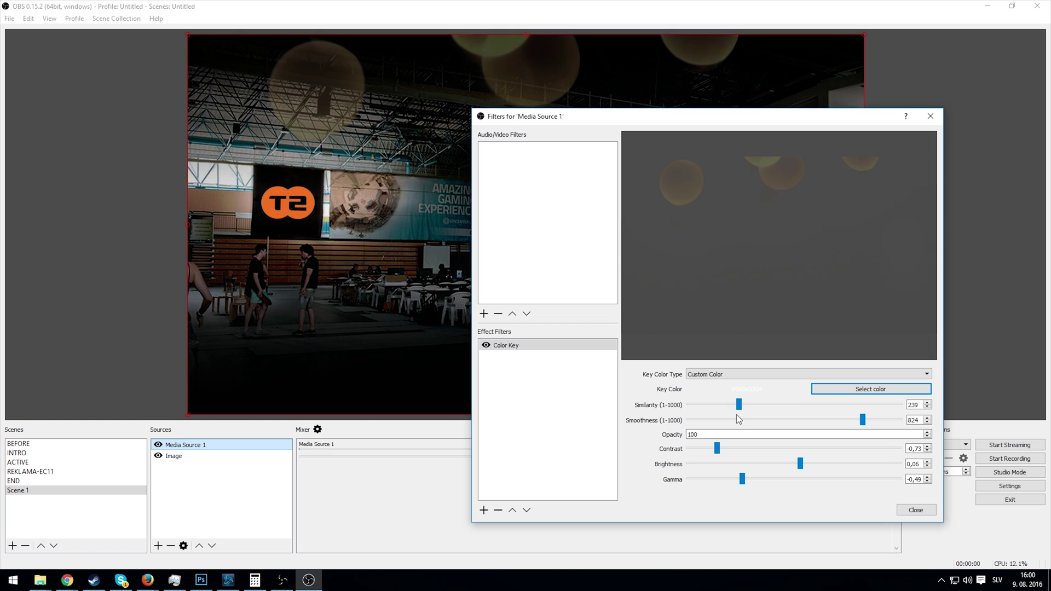
{"action": "double_click", "coordinate": [732, 436]}
{"action": "type", "text": "40"}
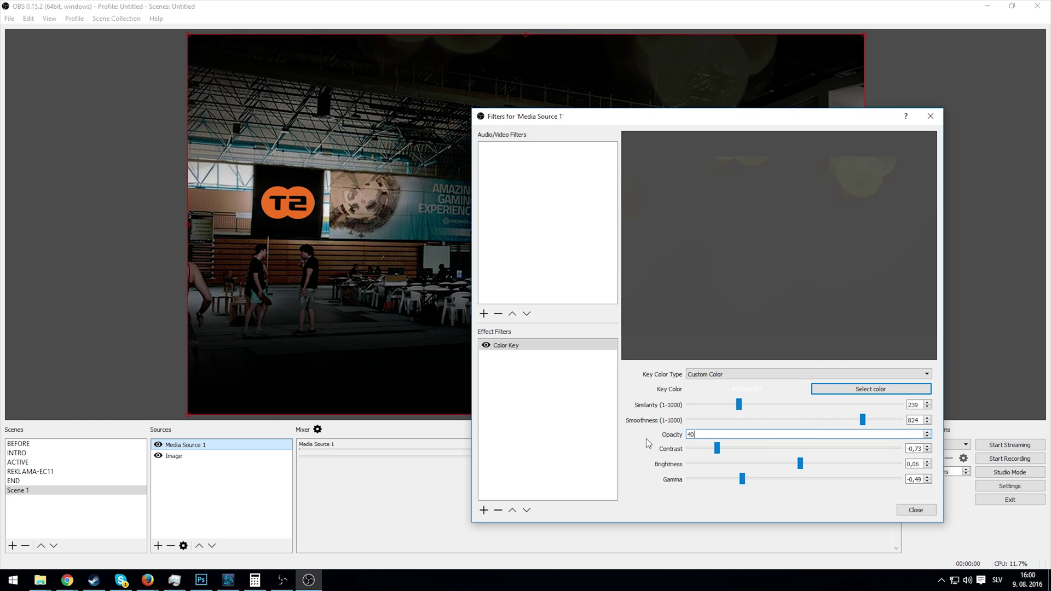
{"action": "left_click", "coordinate": [916, 509]}
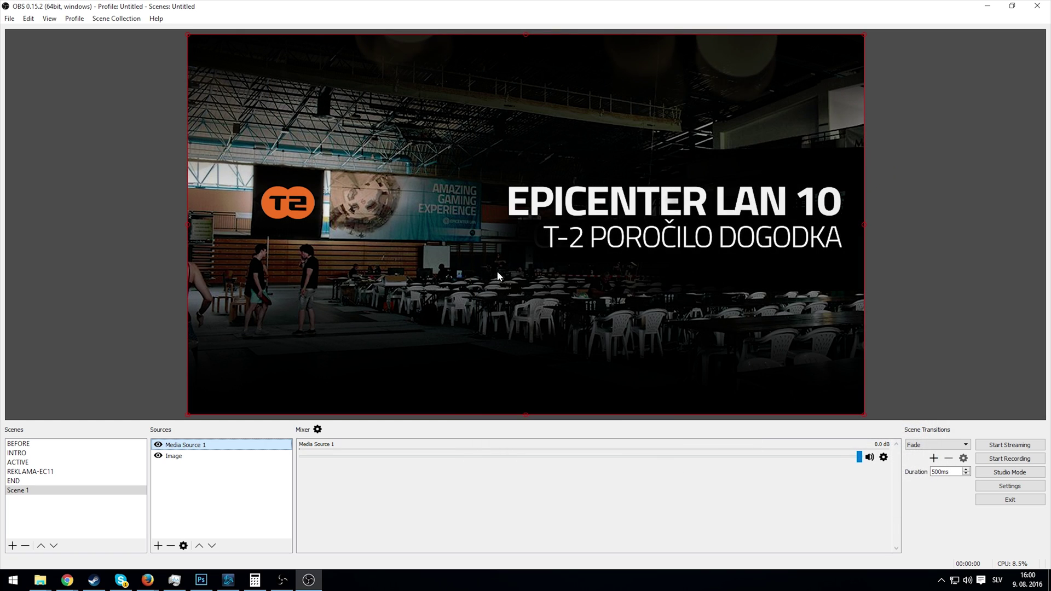
{"action": "left_click", "coordinate": [505, 136]}
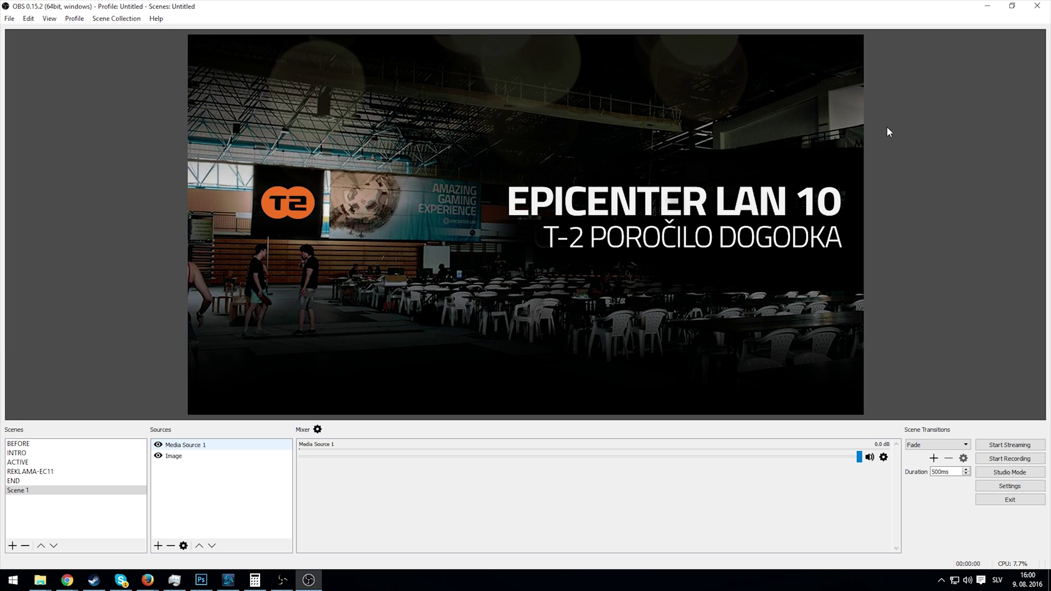